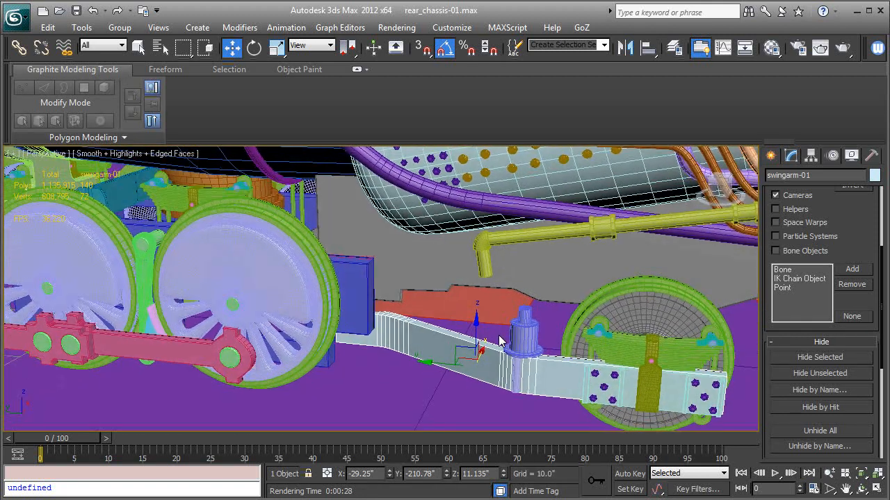
Step: Shift the red rear chassis plate behind the swingarm along X to about -16.5"
click(435, 307)
alt+middle_drag(435, 307, 589, 297)
drag(655, 268, 654, 269)
right_click(654, 269)
alt+middle_drag(655, 270, 625, 282)
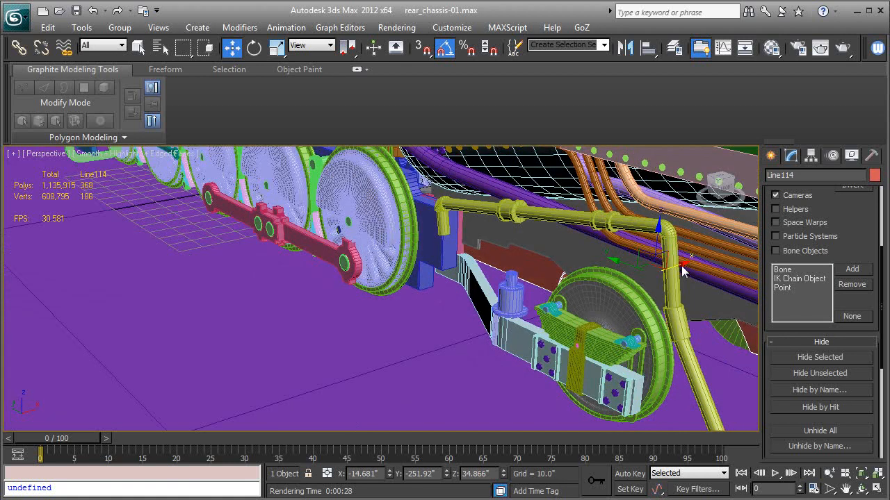
drag(682, 266, 676, 267)
alt+middle_drag(676, 266, 623, 331)
Step: Unhide all objects and isolate only the red chassis plate, the swingarm and the locomotive reference image plane
ctrl+click(473, 364)
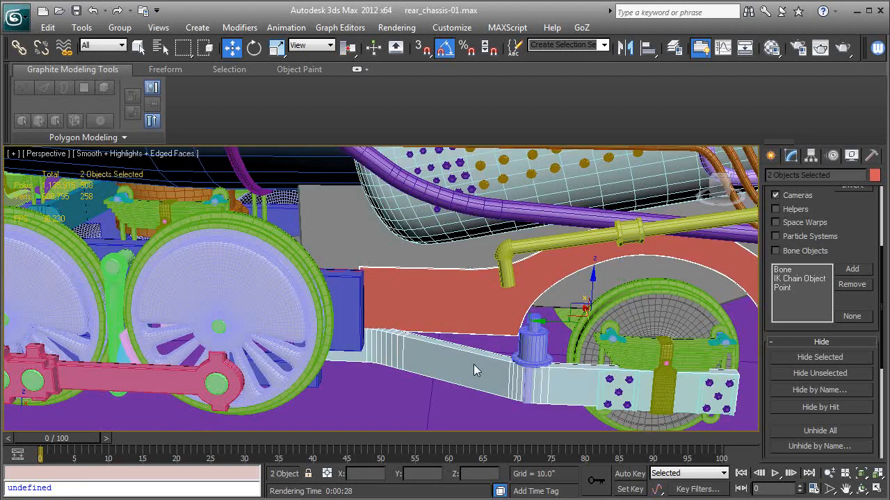
scroll(473, 364, down, 7)
middle_drag(372, 282, 473, 324)
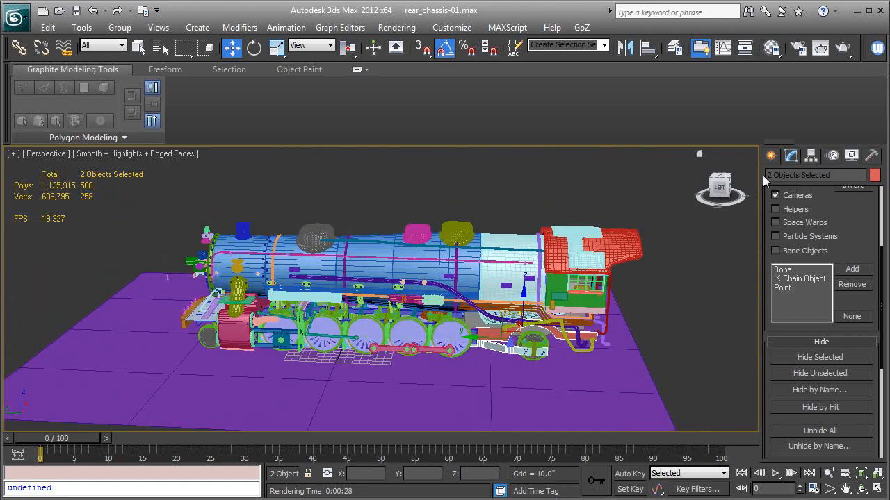
click(827, 430)
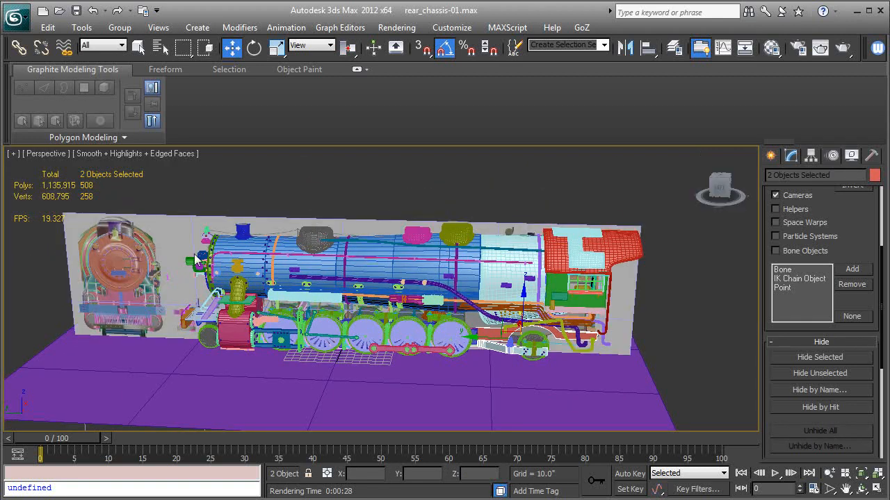
ctrl+click(164, 248)
click(820, 374)
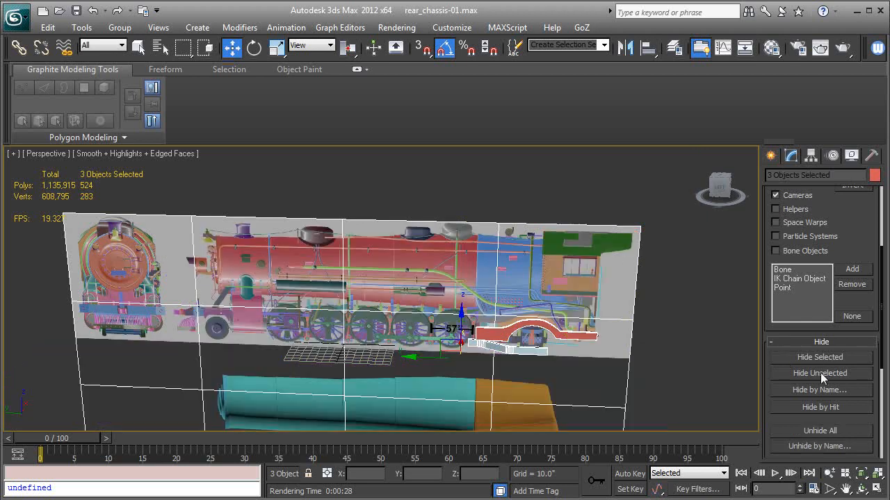
Step: Make the chassis plate and the swingarm see-through in the Left view to compare them with the reference image
key(l)
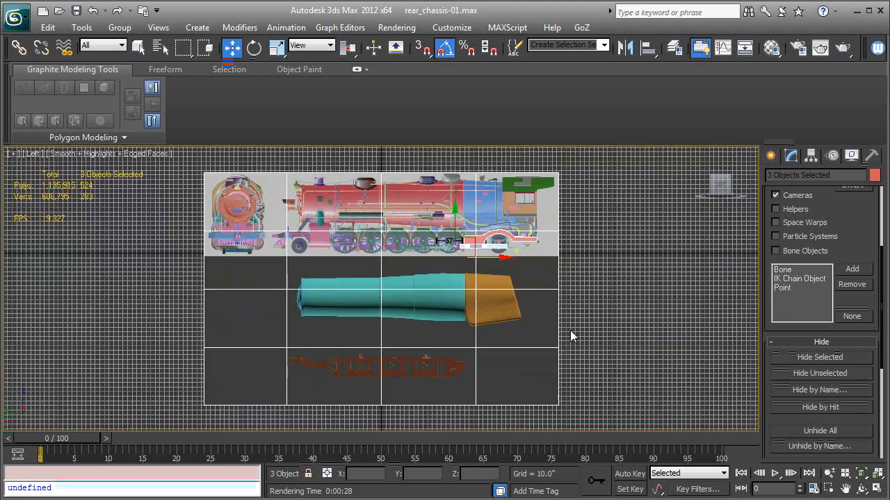
scroll(549, 319, up, 10)
scroll(506, 306, up, 3)
middle_drag(506, 307, 263, 292)
scroll(588, 326, down, 3)
click(471, 287)
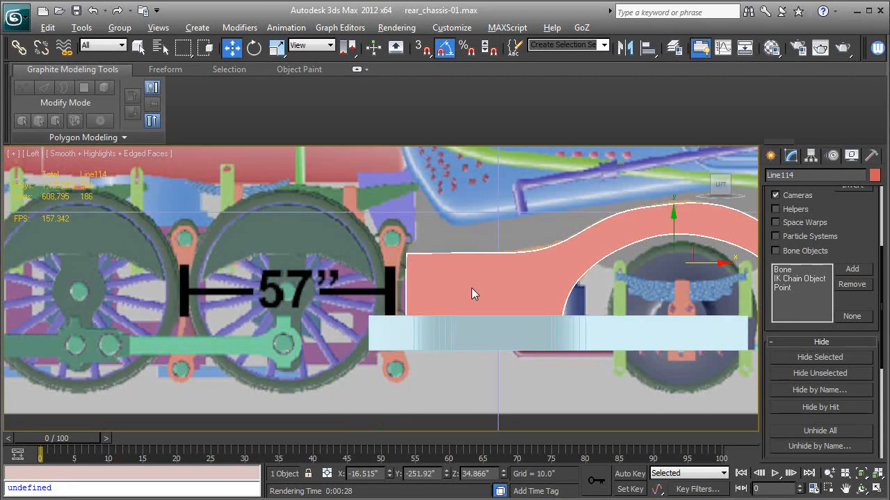
key(alt+x)
click(482, 333)
key(alt+x)
middle_drag(509, 333, 503, 343)
scroll(468, 323, up, 2)
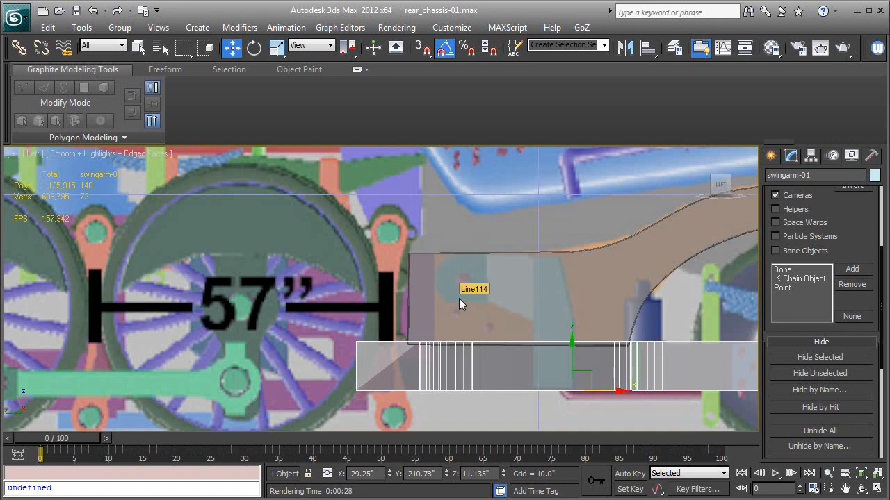
Step: Create a thin box on the swingarm's outer face with AutoGrid, about 15.7" long and 10.6" wide, in Perspective view
key(p)
key(z)
alt+middle_drag(437, 297, 481, 297)
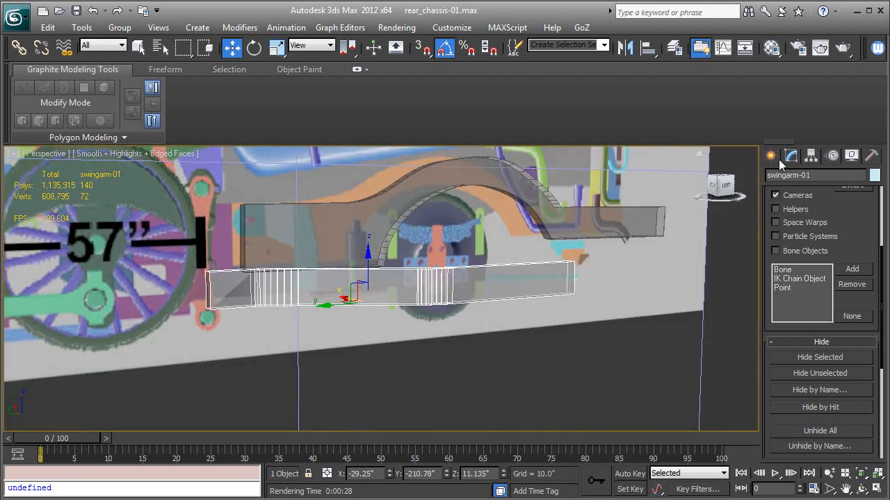
click(772, 157)
click(776, 179)
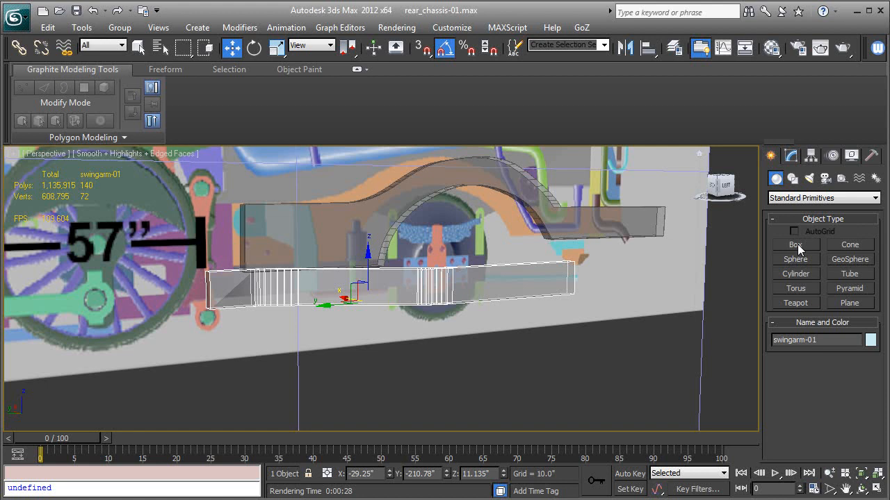
click(795, 245)
click(794, 232)
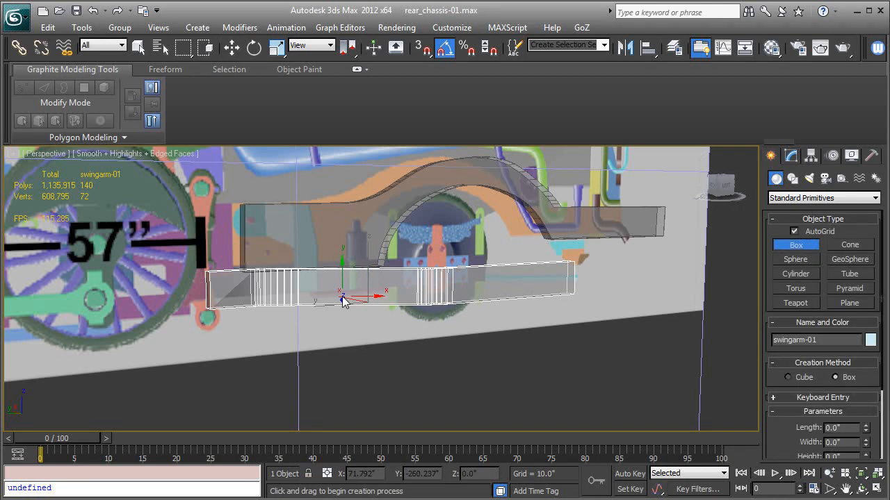
scroll(339, 298, up, 8)
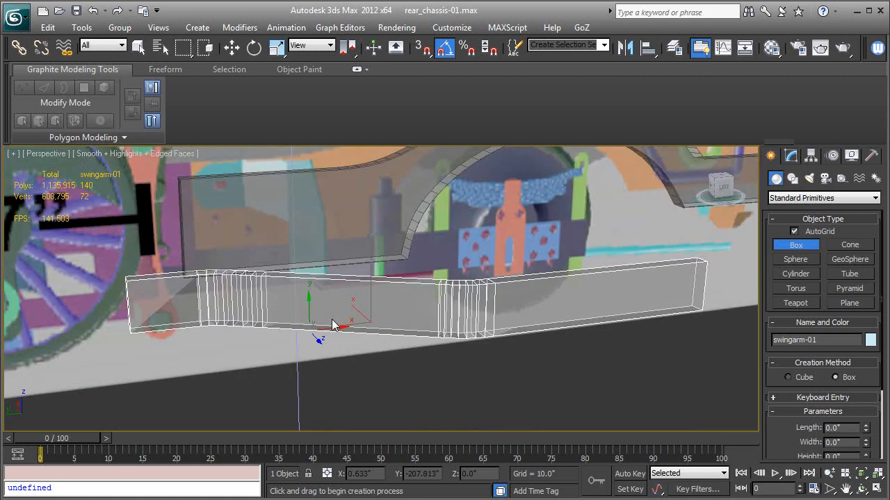
alt+middle_drag(334, 319, 351, 309)
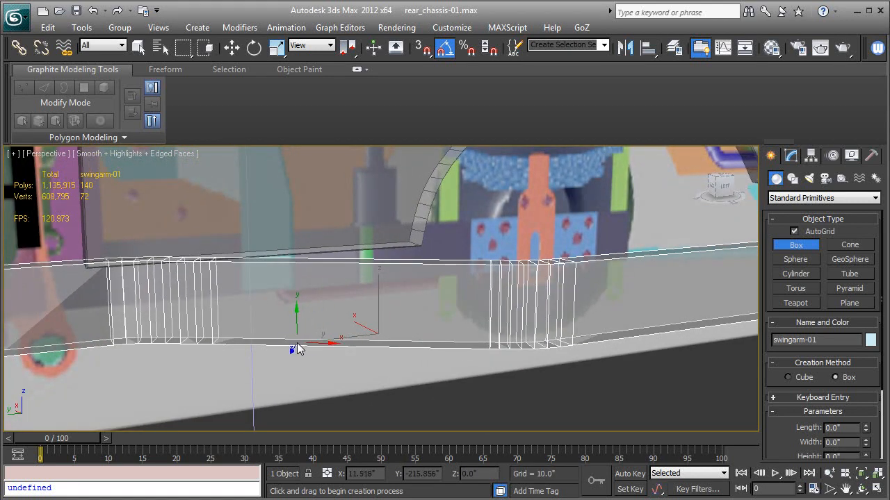
drag(293, 344, 387, 205)
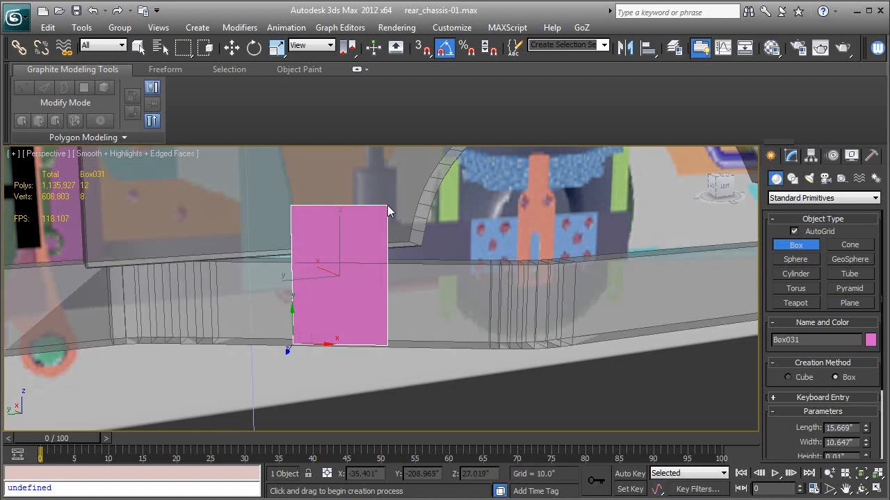
click(389, 214)
Step: Convert the new box to an Editable Poly and show its sub-object levels
alt+middle_drag(389, 243, 500, 292)
click(791, 157)
right_click(794, 211)
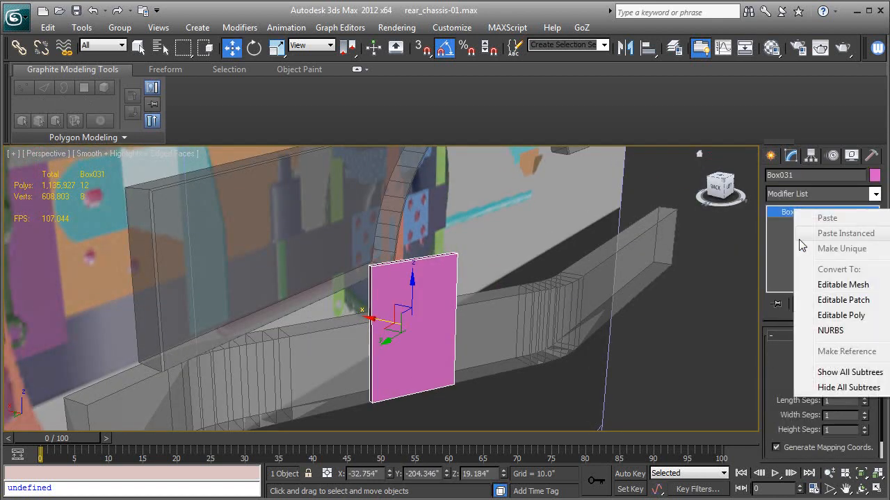
click(856, 315)
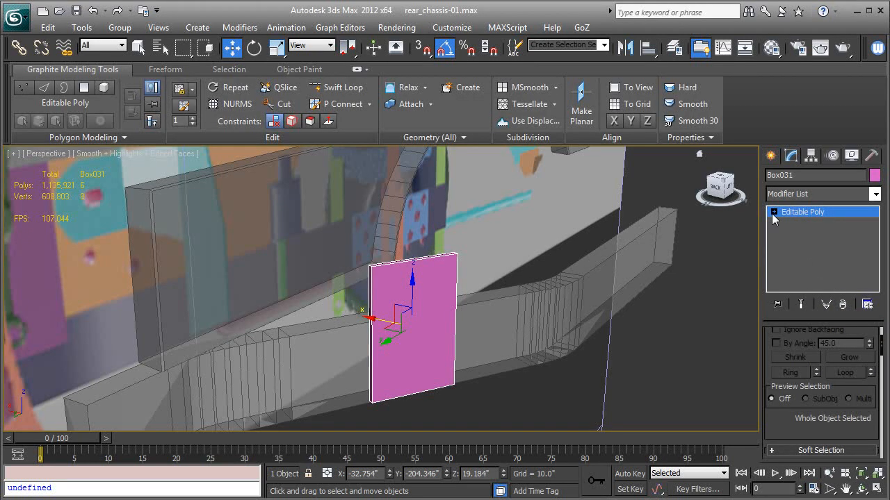
click(773, 212)
Step: Extrude the box's top polygon upward by 10"
alt+middle_drag(346, 272, 712, 301)
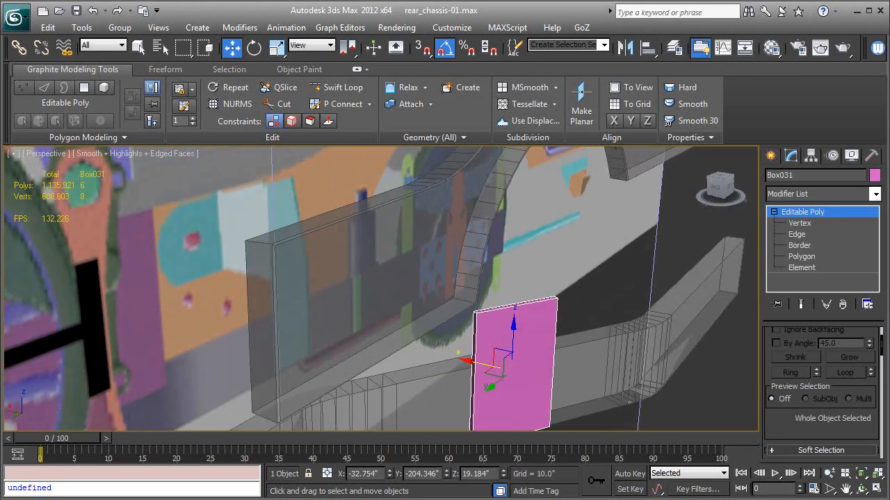
click(801, 257)
click(528, 309)
alt+middle_drag(527, 320, 556, 334)
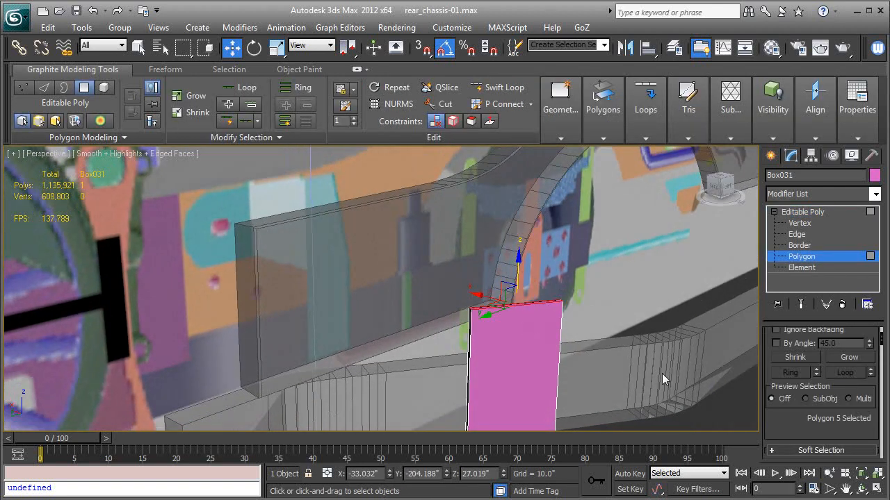
scroll(772, 399, down, 1)
scroll(773, 399, down, 3)
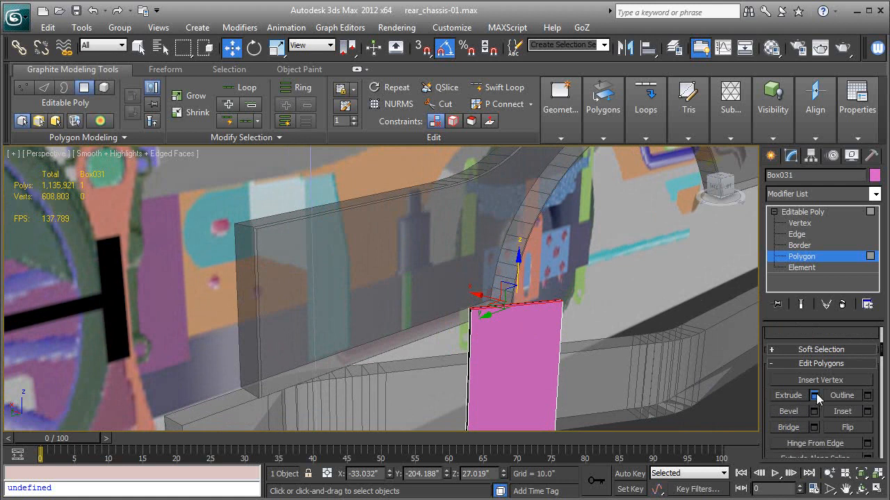
click(814, 395)
click(387, 338)
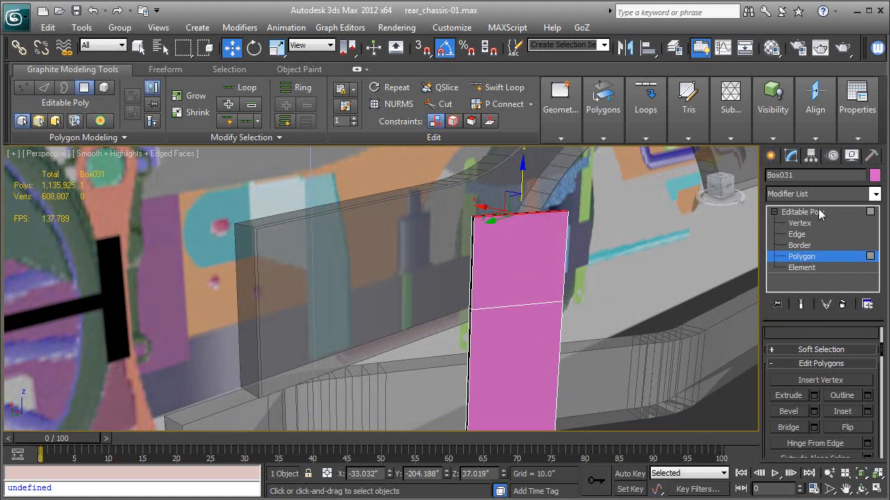
Step: Taper the extruded section by moving its two rear top vertices inward about 4.1" along the Parent X axis
click(810, 211)
key(1)
drag(553, 179, 599, 227)
click(303, 48)
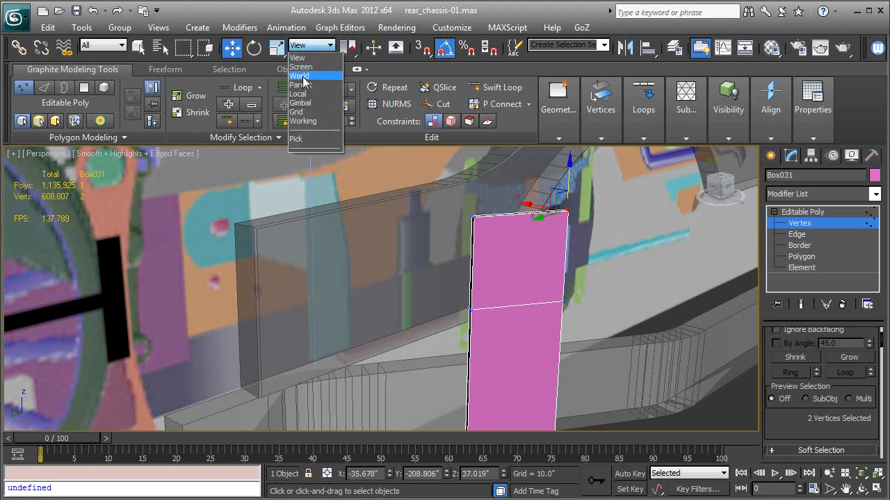
click(306, 99)
click(312, 45)
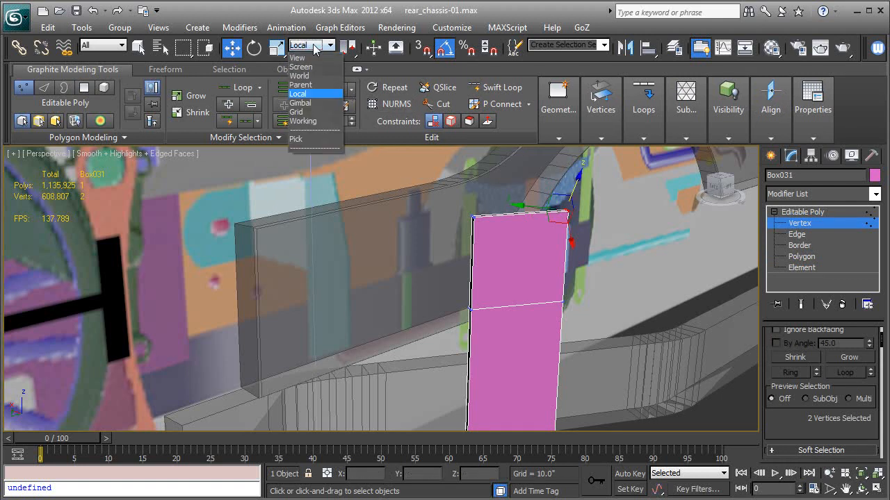
click(305, 90)
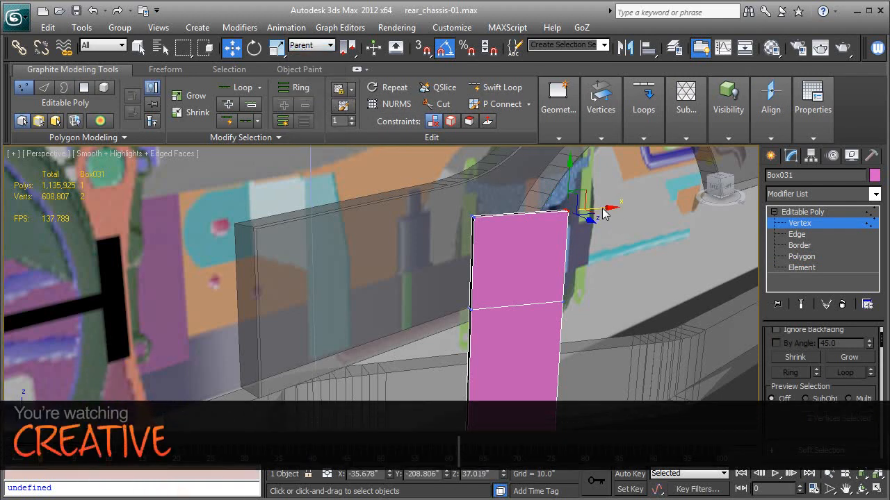
drag(606, 216, 568, 214)
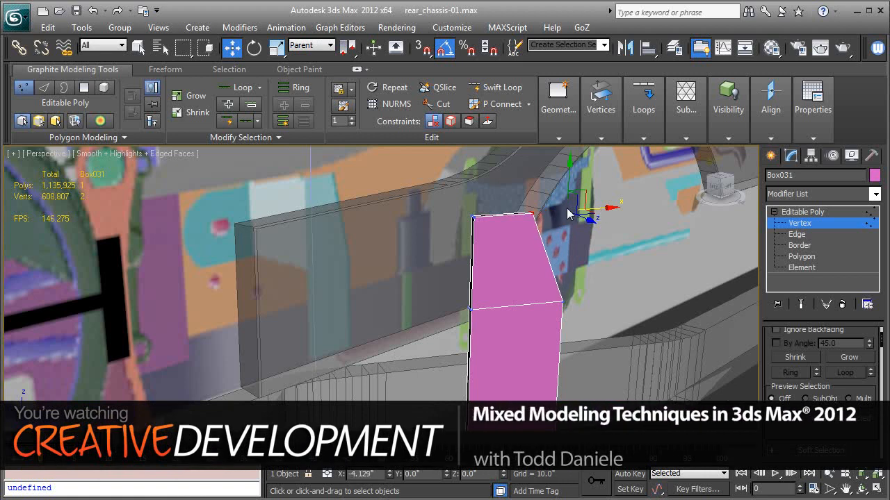
Step: Extrude the narrow front side polygon of the bracket's upper section by 10"
alt+middle_drag(581, 251, 589, 303)
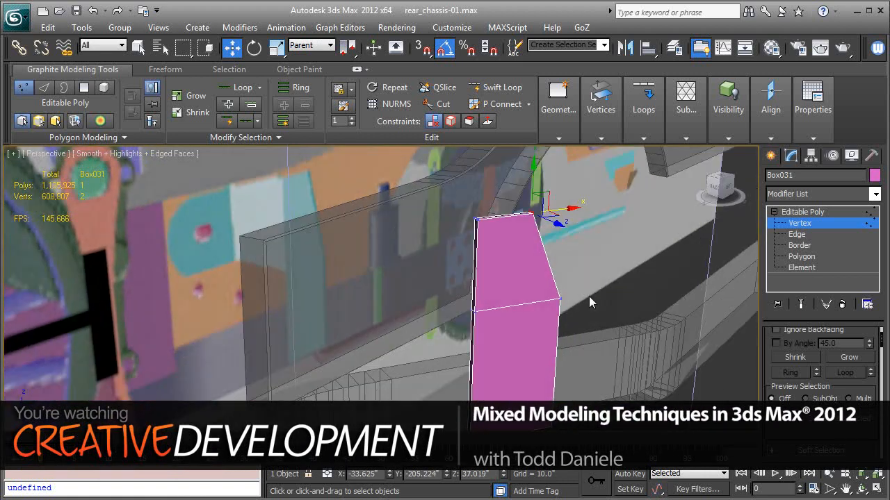
click(801, 256)
click(477, 272)
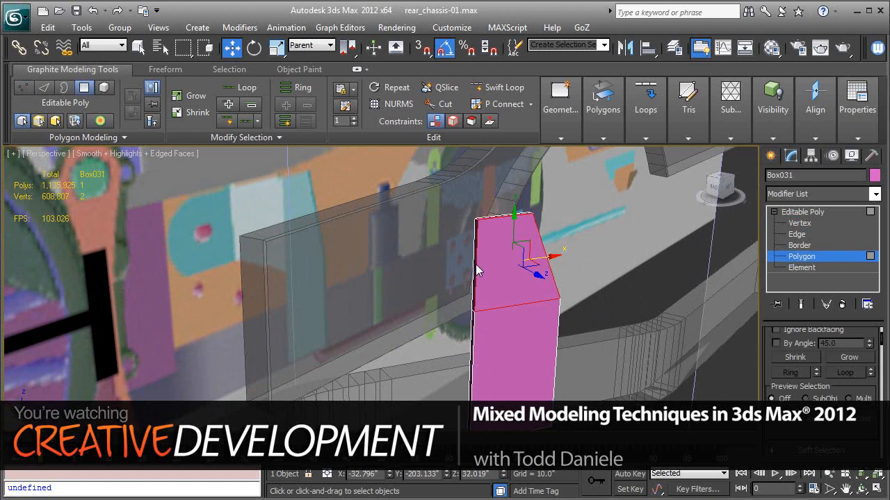
click(472, 275)
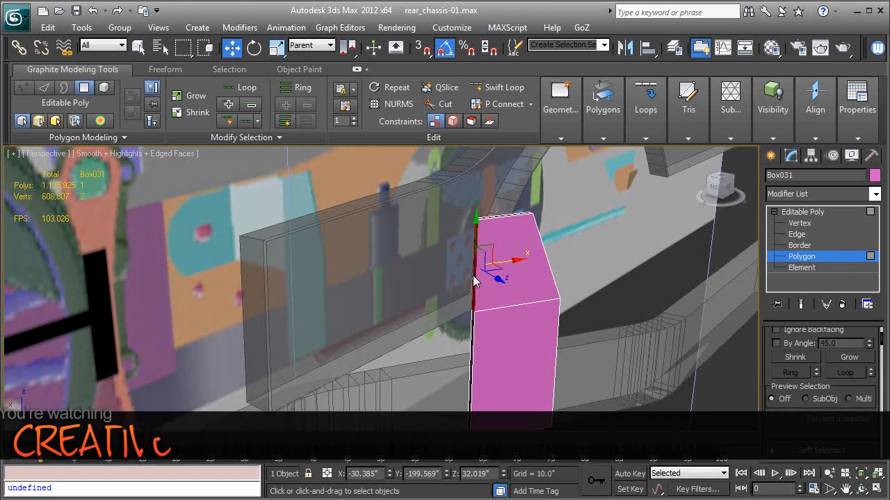
alt+middle_drag(445, 296, 468, 302)
scroll(825, 398, down, 1)
scroll(827, 402, down, 3)
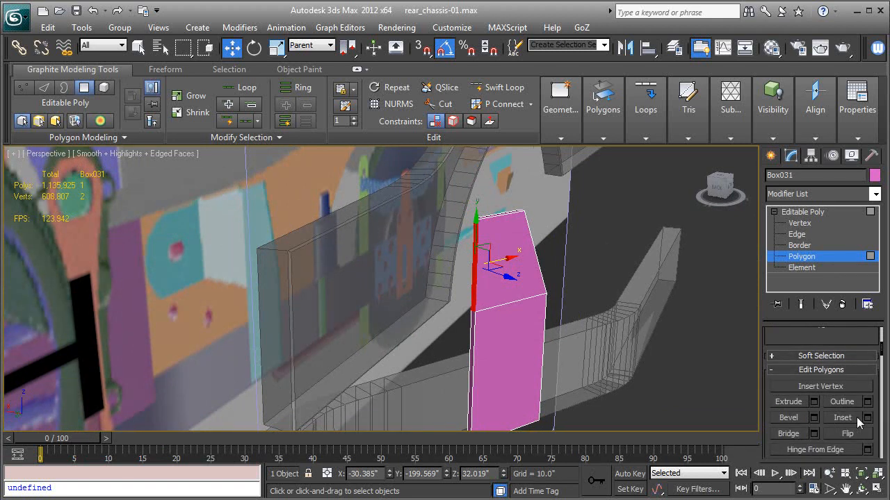
click(814, 402)
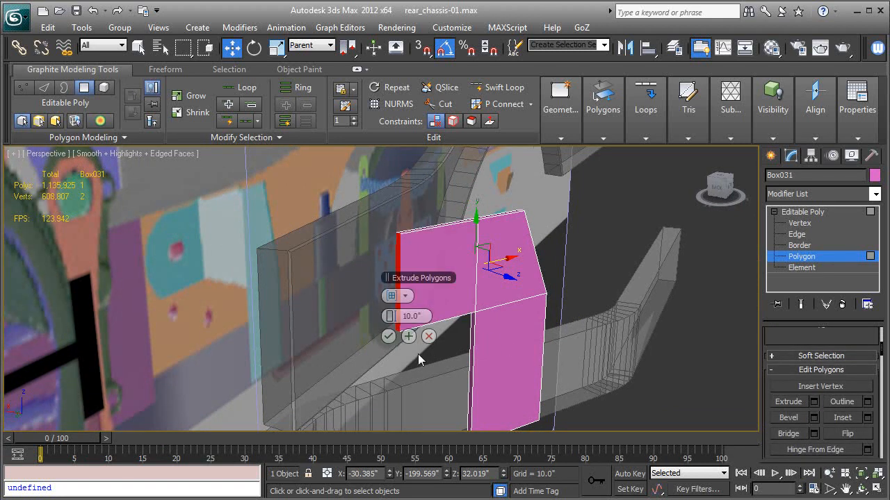
click(388, 337)
Step: Move the extruded end polygon farther forward along X and inward along Z to angle the arm toward the chassis plate
alt+middle_drag(438, 333, 438, 396)
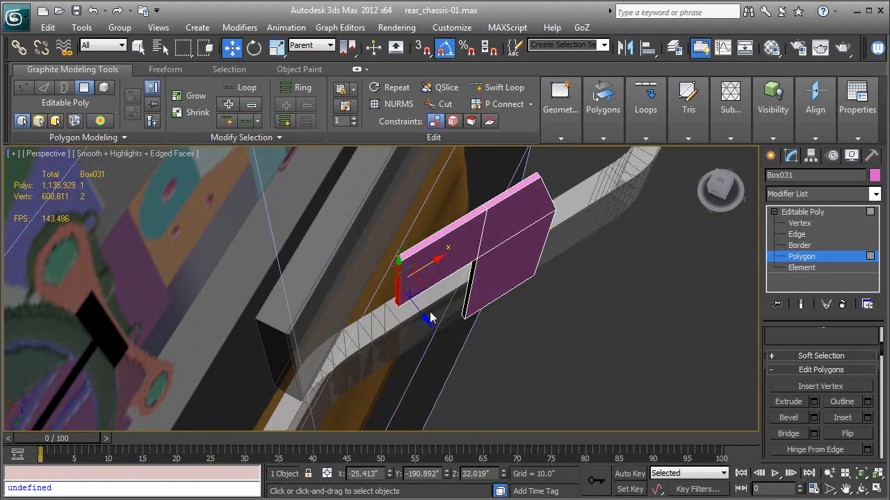
drag(434, 271, 400, 267)
alt+middle_drag(400, 267, 388, 318)
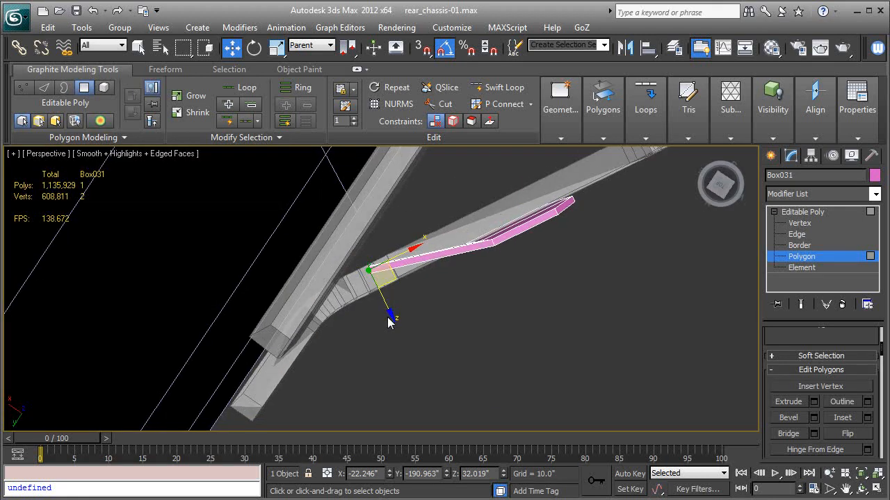
drag(390, 315, 379, 303)
Step: Extrude the arm's end polygon another 10" and move it about 5.4" along Z to line up with the chassis plate
alt+middle_drag(377, 299, 337, 198)
middle_drag(438, 283, 545, 327)
click(815, 403)
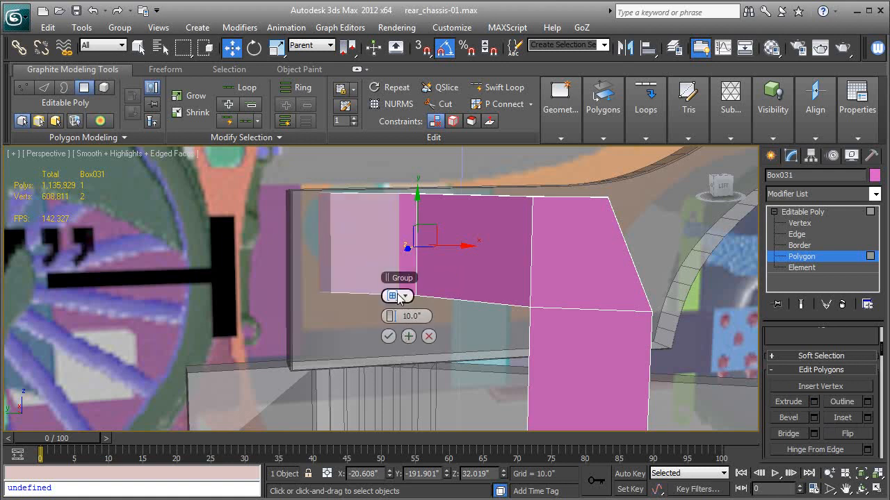
click(403, 297)
click(434, 320)
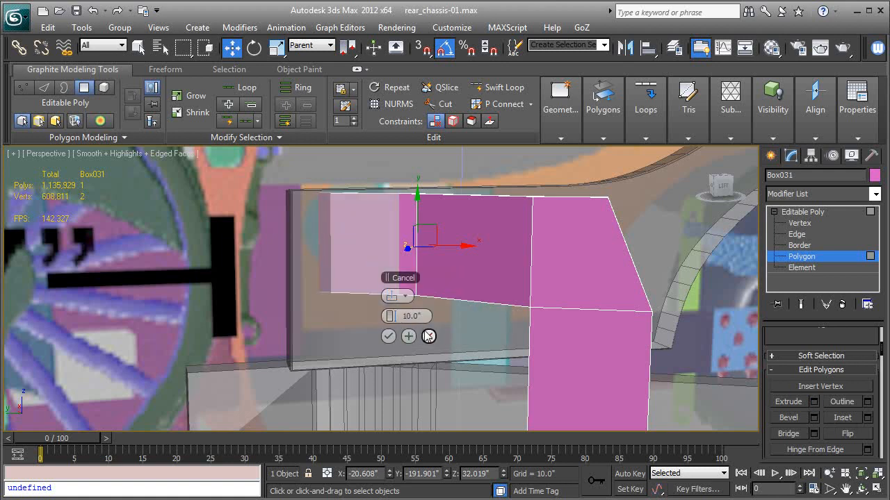
click(387, 338)
alt+middle_drag(387, 337, 398, 373)
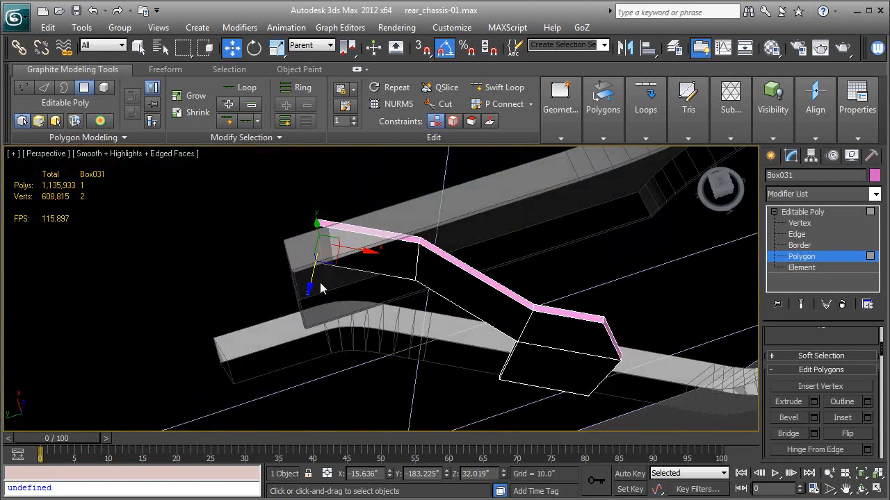
drag(311, 289, 316, 334)
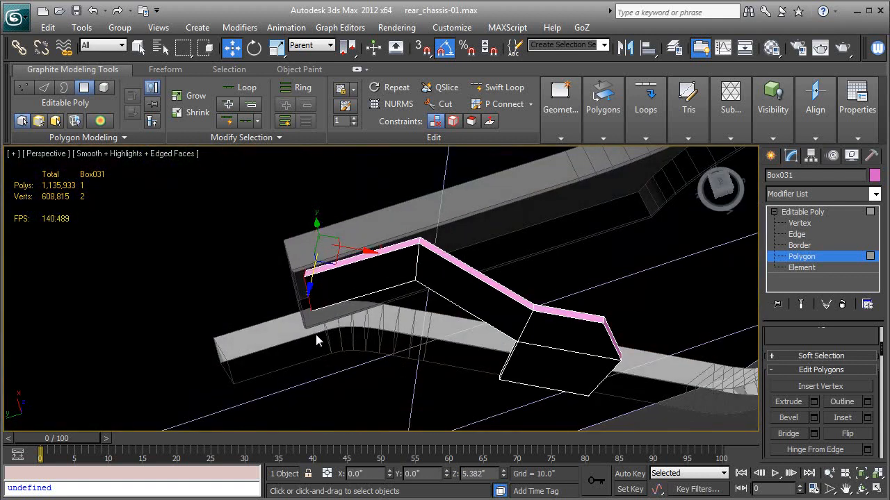
Step: Rotate the arm's end polygon 25° about Z in the Top wireframe view to square it with the chassis plate
alt+middle_drag(393, 344, 441, 267)
key(t)
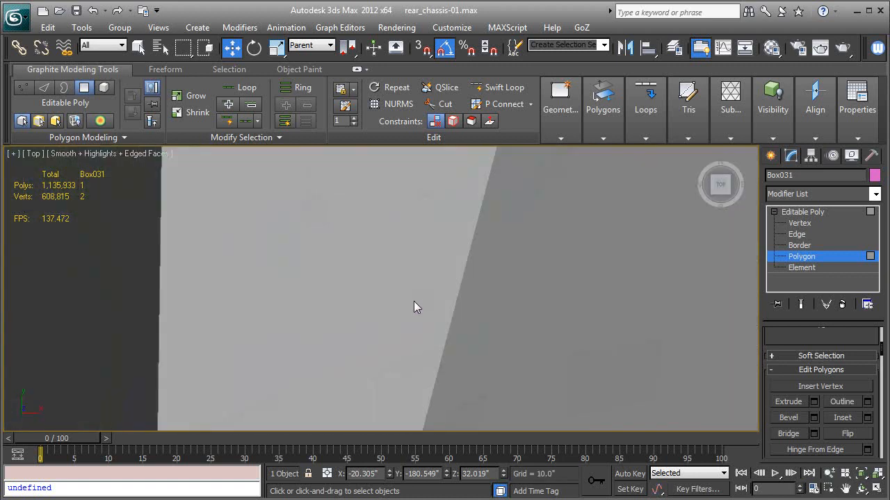
key(F3)
middle_drag(437, 269, 421, 333)
scroll(417, 327, down, 5)
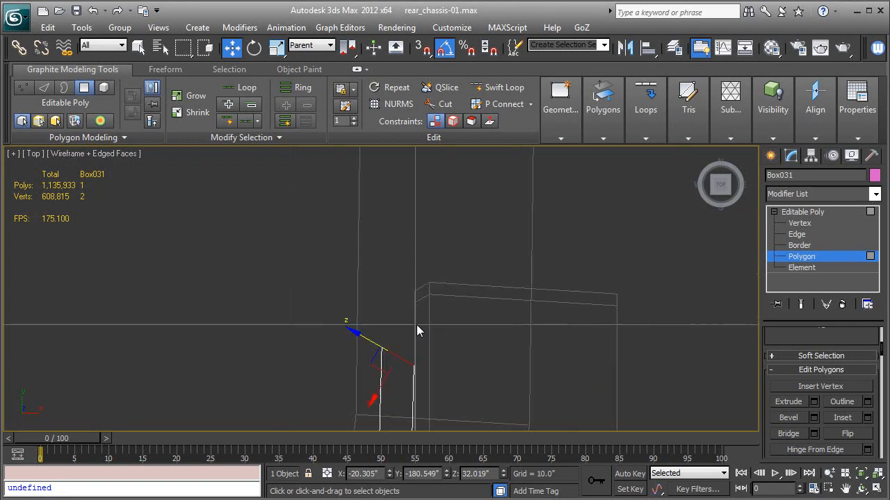
scroll(431, 334, up, 1)
middle_drag(411, 258, 374, 146)
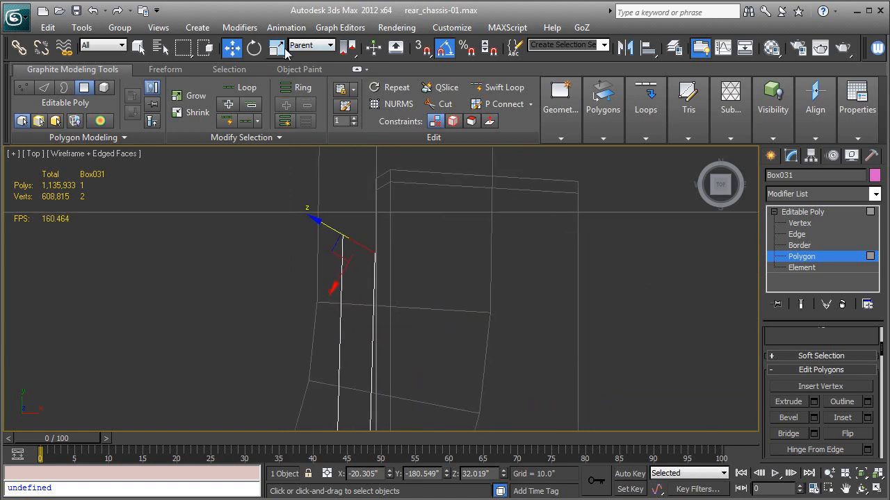
click(253, 49)
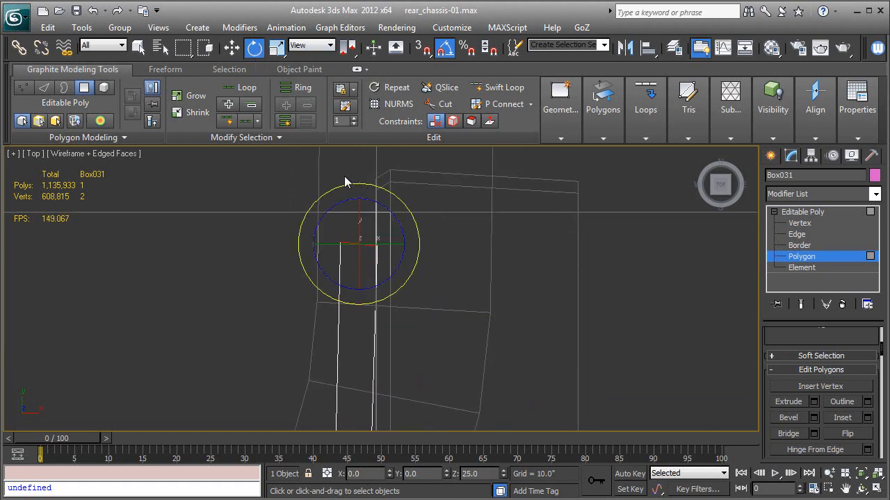
Step: Switch the move reference system to View and shift the arm's end polygon about 0.24" in the negative X direction
key(w)
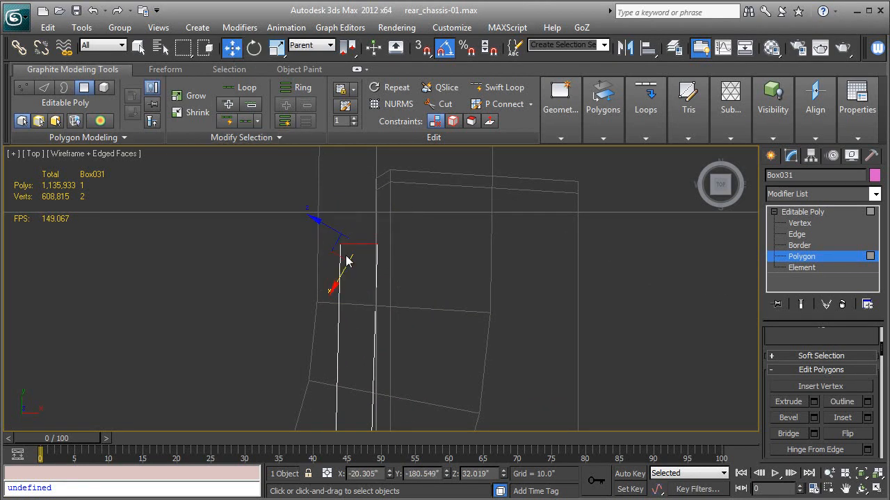
click(311, 46)
click(306, 58)
drag(395, 251, 380, 250)
scroll(380, 250, down, 5)
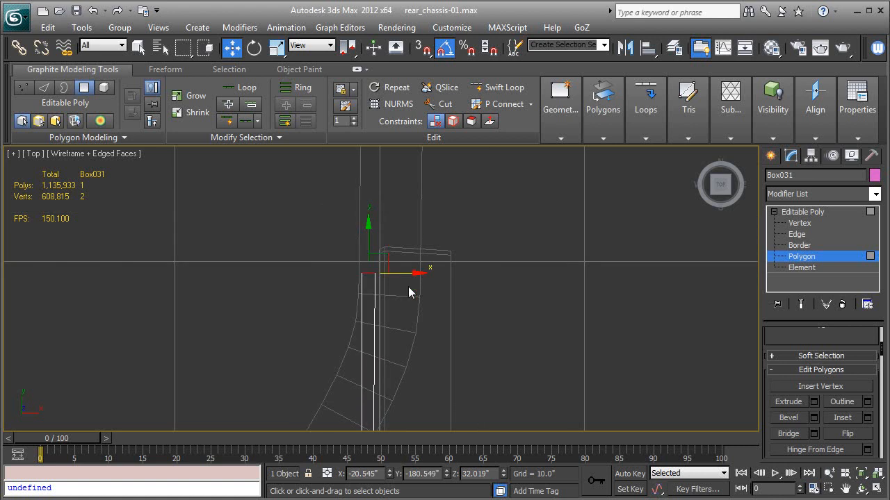
Step: Select the eight vertices of the arm's straight end section and move them about 0.24" along X against the chassis plate
scroll(474, 229, down, 2)
middle_drag(457, 294, 464, 306)
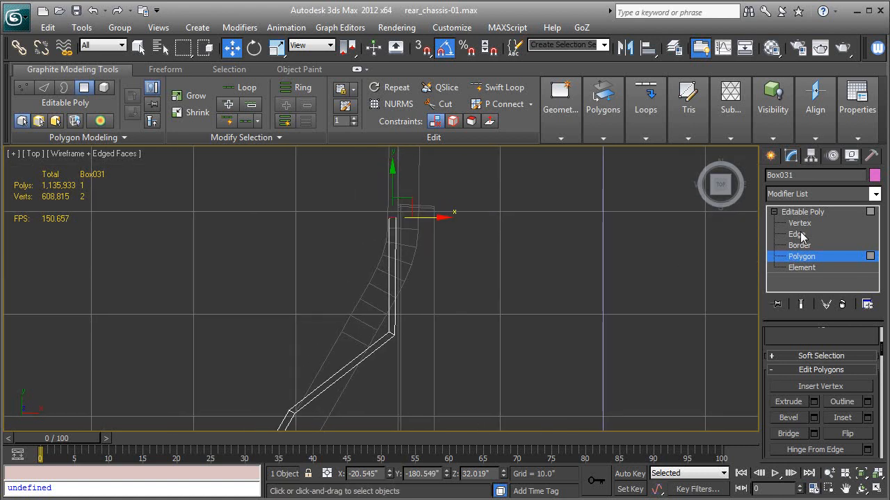
click(799, 223)
drag(358, 207, 448, 369)
scroll(434, 357, up, 2)
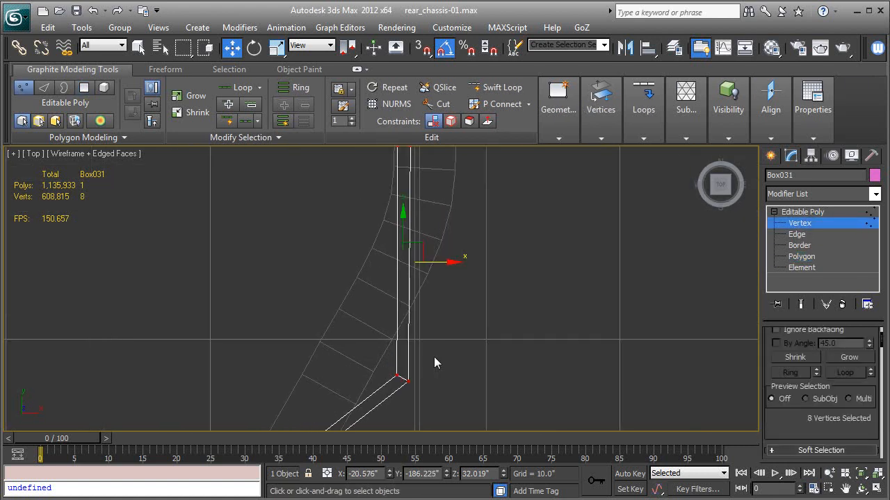
drag(437, 262, 441, 263)
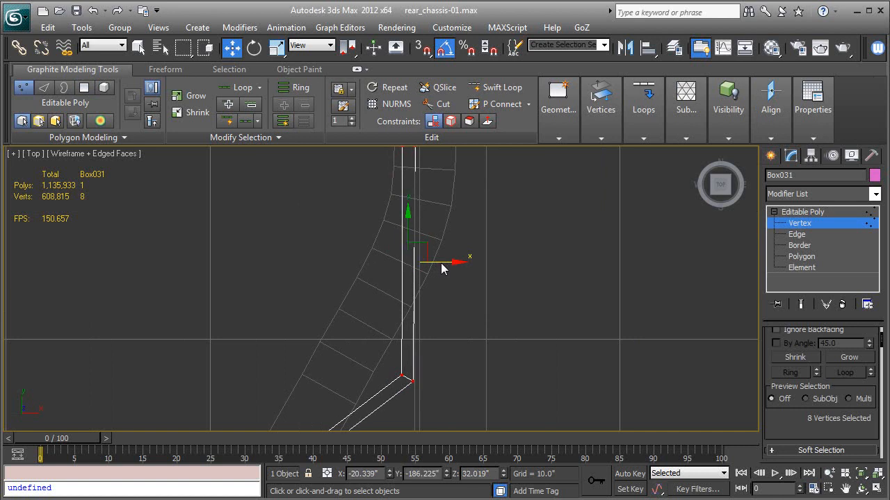
Step: Turn off see-through display for the bracket, chassis plate and swingarm in the shaded Perspective view
key(p)
key(z)
mouse_move(419, 387)
alt+middle_down()
mouse_move(491, 290)
mouse_move(567, 260)
alt+middle_up()
scroll(492, 291, down, 4)
key(F3)
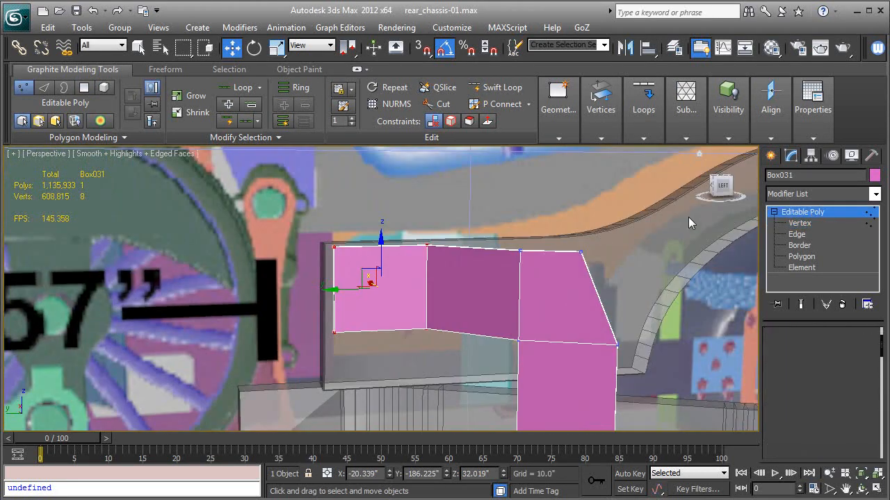
click(684, 218)
key(alt+x)
middle_drag(665, 267, 591, 210)
scroll(591, 210, down, 2)
click(580, 331)
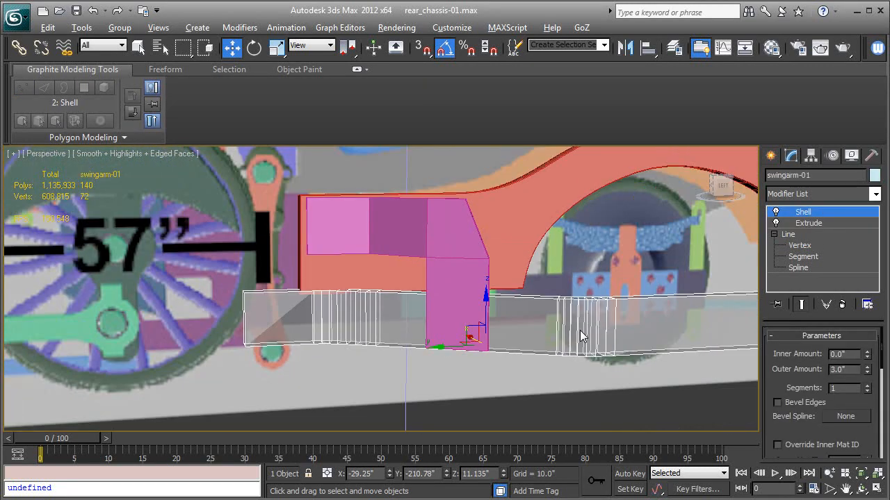
key(alt+x)
click(597, 286)
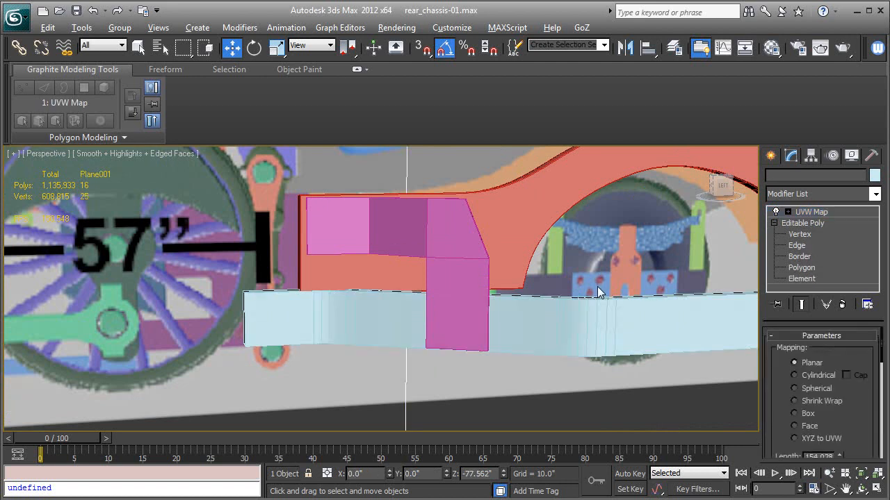
Step: Add an Edit Poly modifier to the bracket
key(F4)
alt+middle_drag(455, 275, 369, 322)
key(F4)
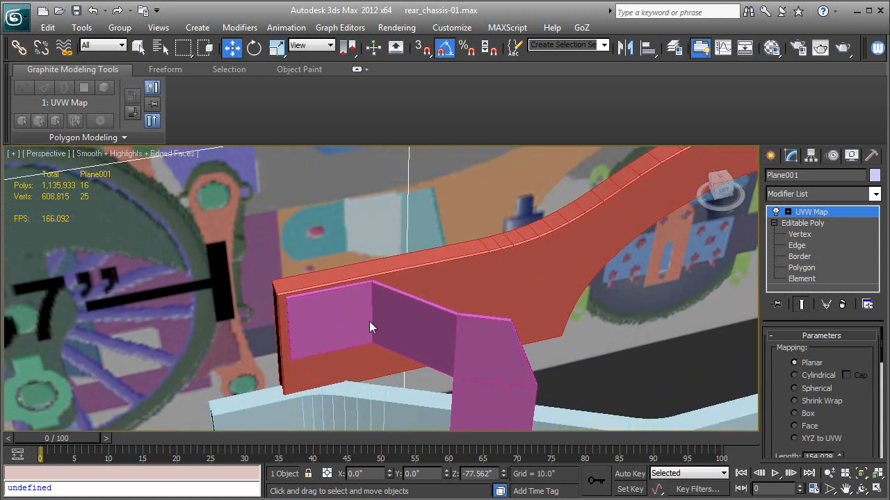
click(401, 321)
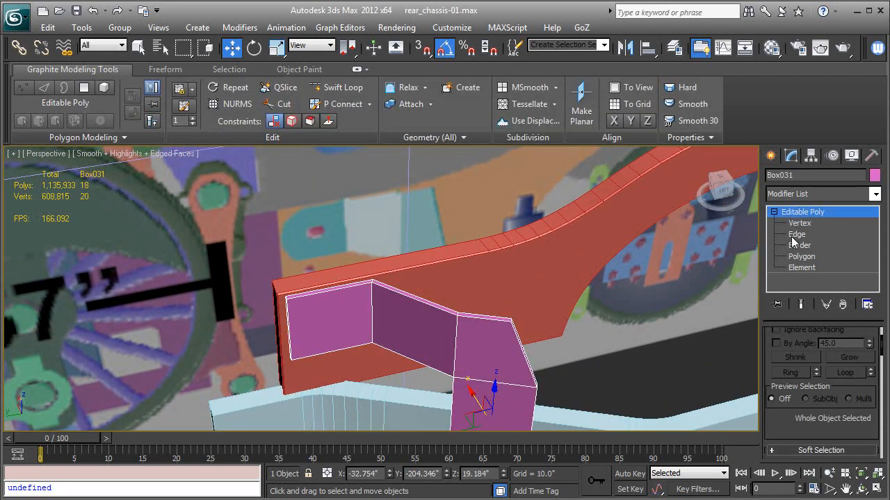
click(801, 195)
scroll(799, 243, down, 5)
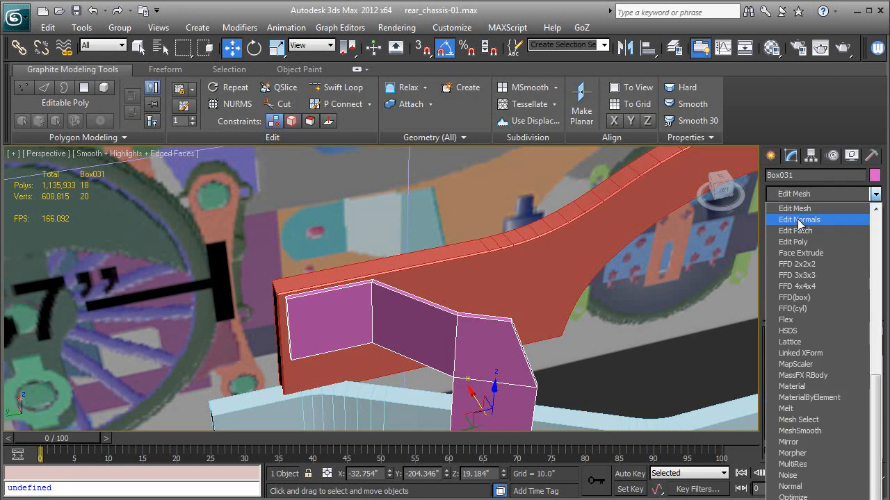
click(794, 242)
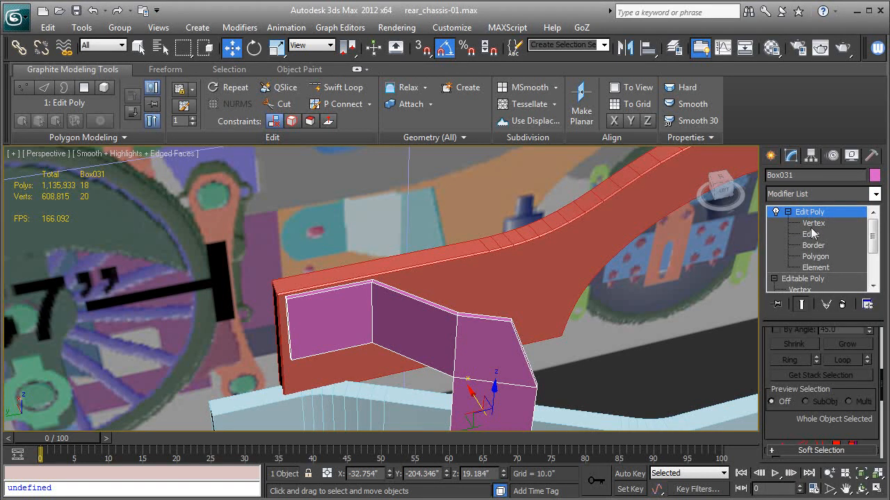
Step: Select the short upper and lower corner edges at the free end of the bracket's arm
click(812, 235)
scroll(435, 272, up, 10)
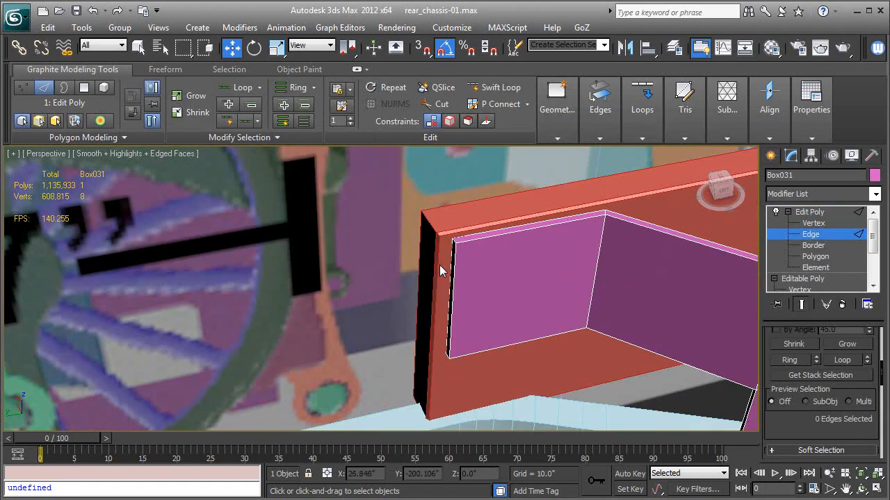
click(560, 171)
alt+middle_drag(528, 323, 524, 248)
middle_drag(563, 313, 517, 228)
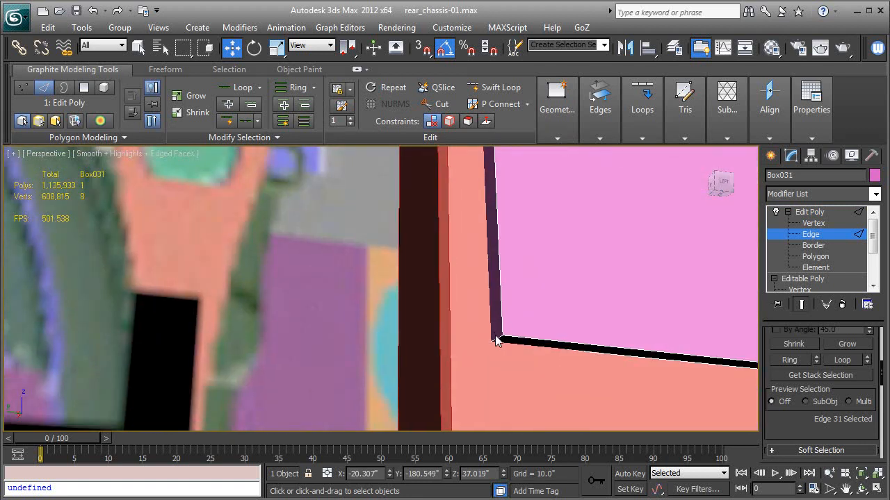
ctrl+click(495, 339)
alt+middle_drag(541, 284, 501, 397)
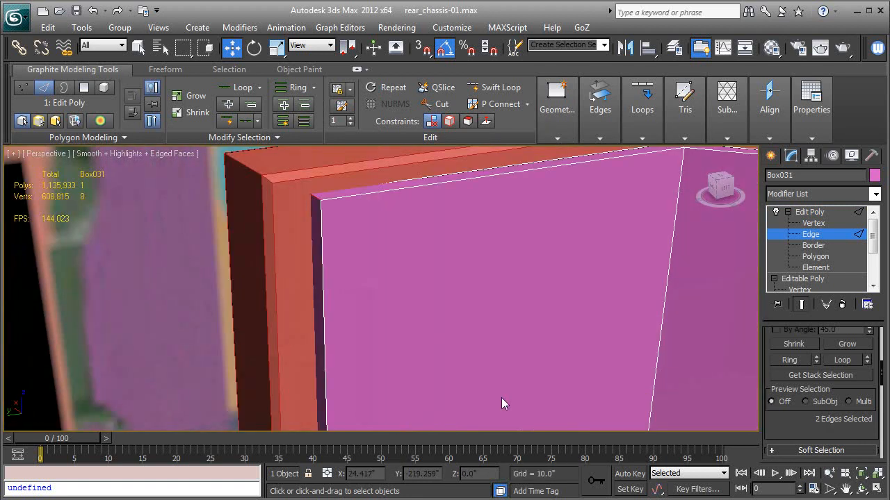
scroll(501, 398, down, 3)
scroll(823, 431, down, 4)
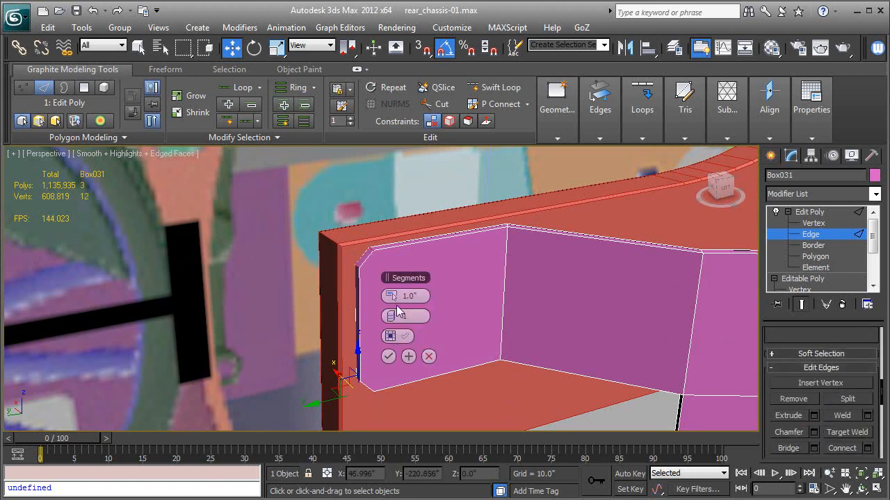
Step: Round the arm's free end by chamfering the selected corner edges about 2.7", and chamfer the resulting edges about 1.15"
drag(395, 296, 403, 298)
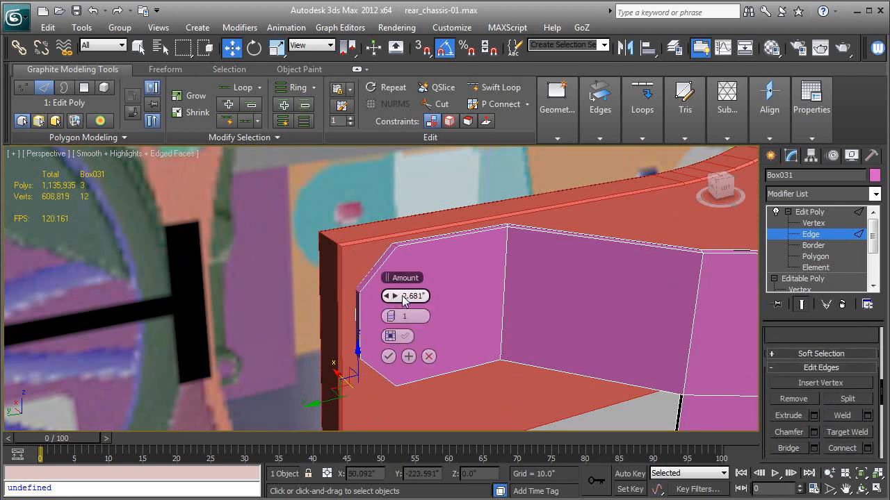
click(408, 356)
drag(395, 297, 390, 301)
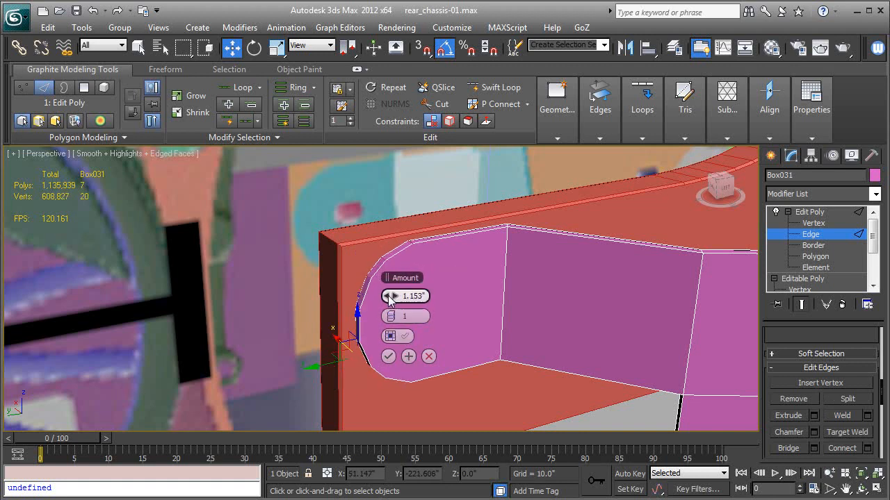
click(388, 356)
alt+middle_drag(419, 333, 640, 244)
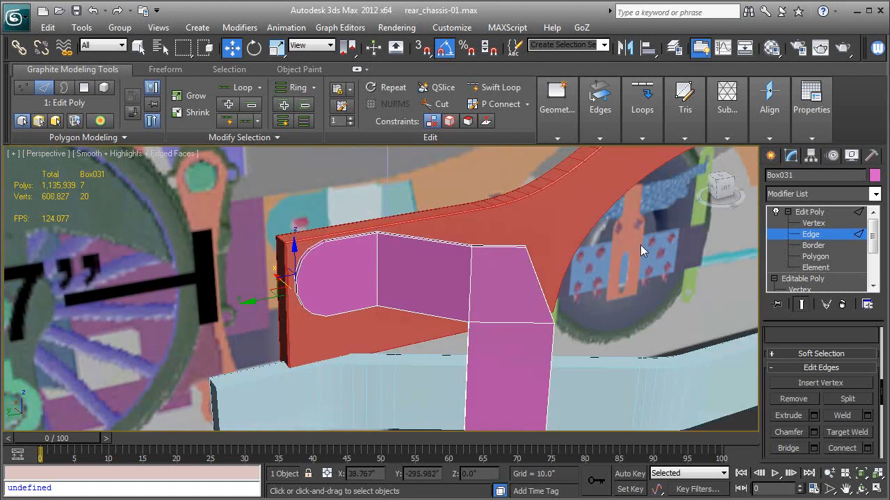
click(810, 211)
Step: Examine the rounded bracket against the chassis plate and swingarm, and inspect the reference image along the locomotive to its front
alt+middle_drag(744, 253, 549, 316)
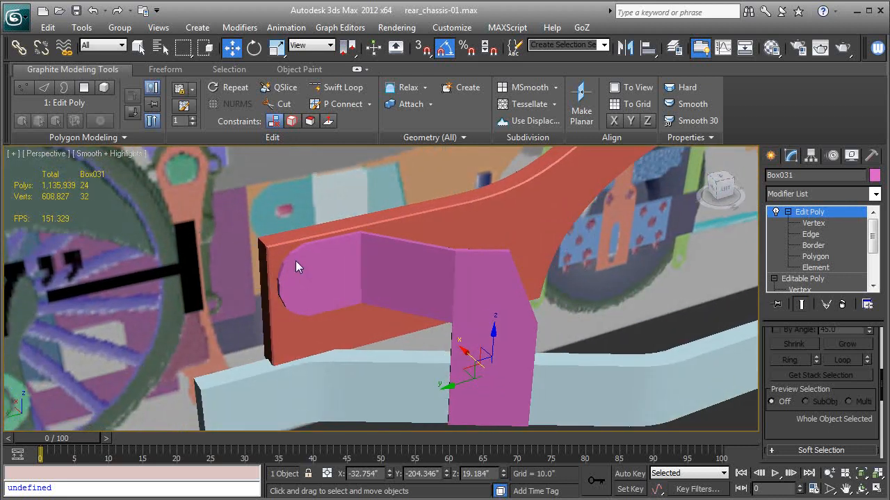
alt+middle_drag(325, 312, 372, 254)
alt+middle_drag(373, 259, 427, 287)
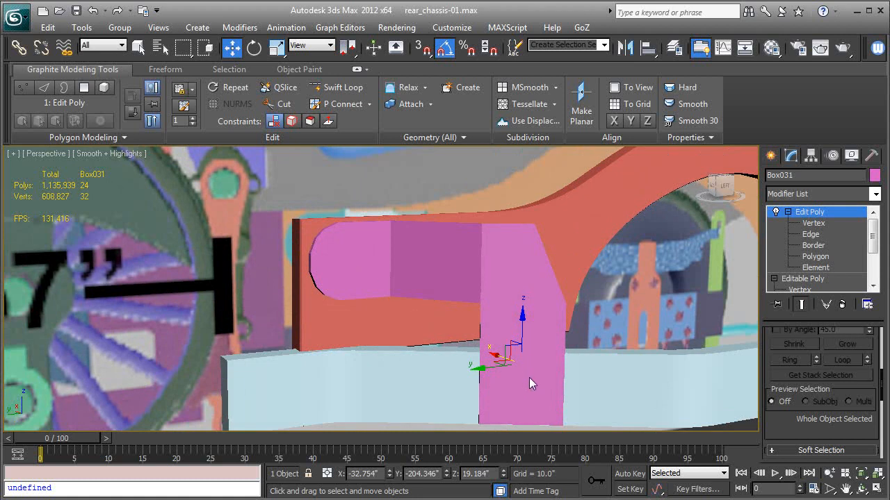
alt+middle_drag(523, 361, 481, 348)
scroll(541, 306, down, 3)
alt+middle_drag(541, 307, 628, 274)
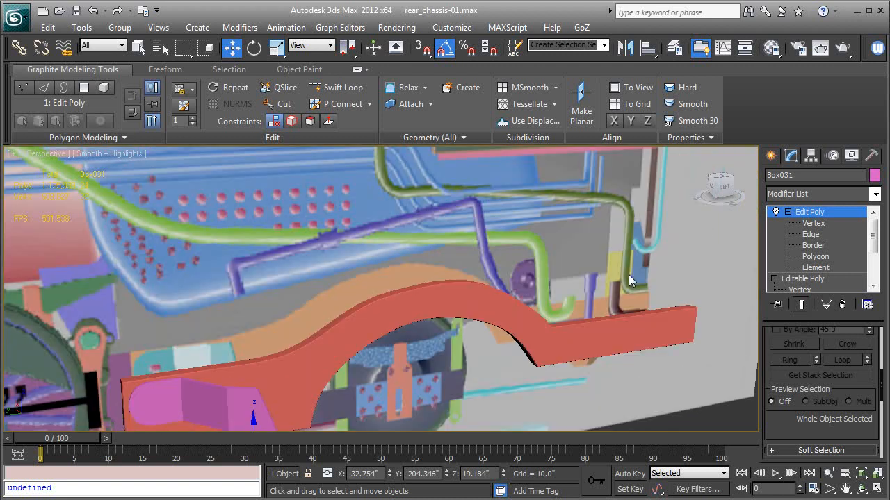
alt+middle_drag(120, 338, 260, 282)
alt+middle_drag(93, 318, 487, 276)
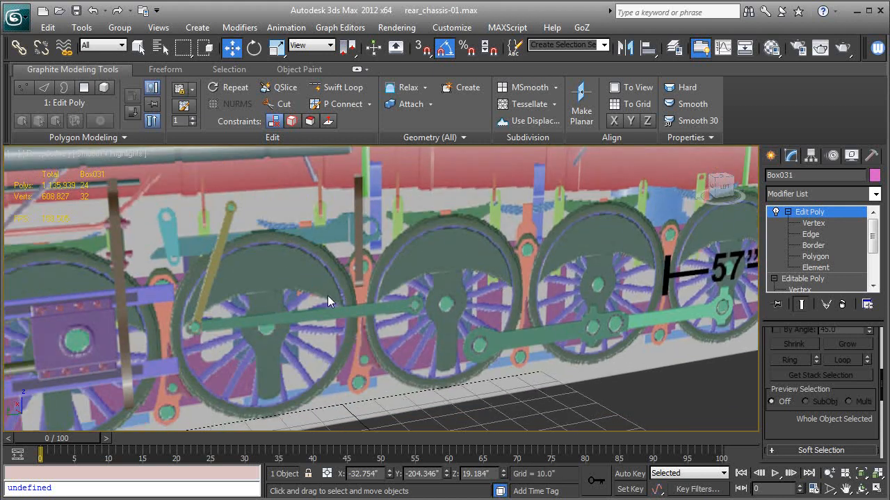
middle_drag(345, 295, 587, 251)
scroll(587, 250, down, 3)
middle_drag(379, 283, 395, 299)
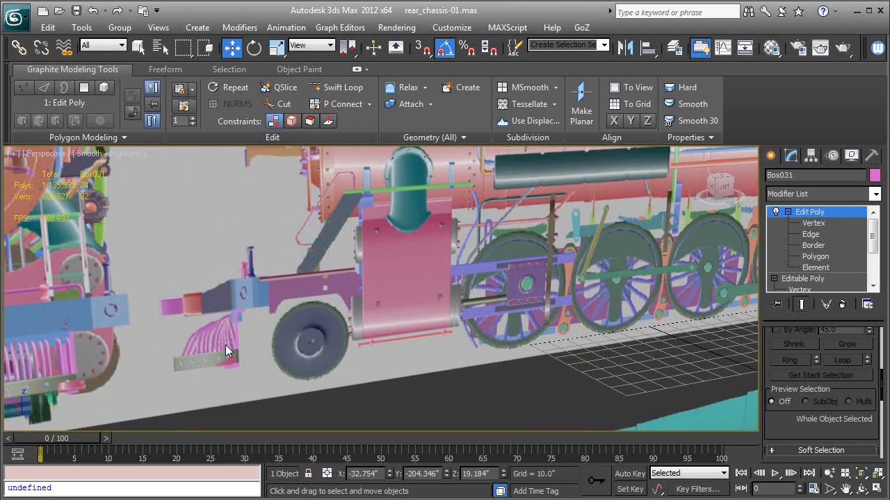
middle_drag(285, 332, 435, 345)
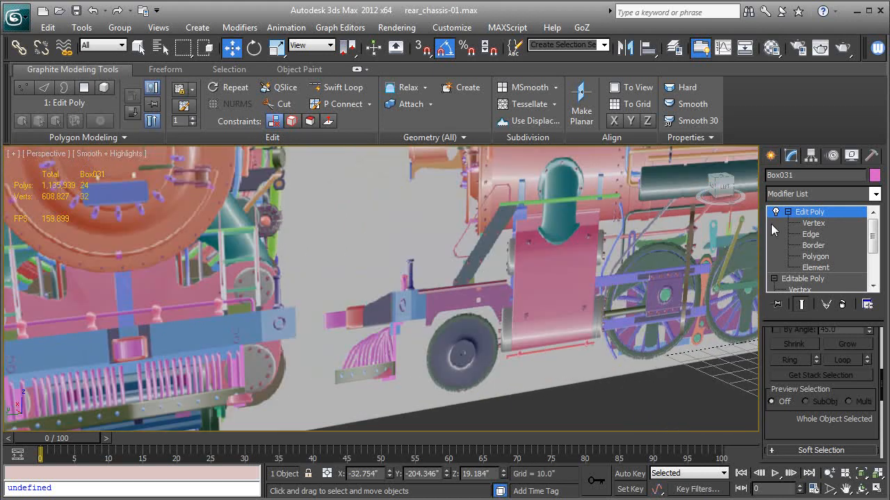
click(787, 212)
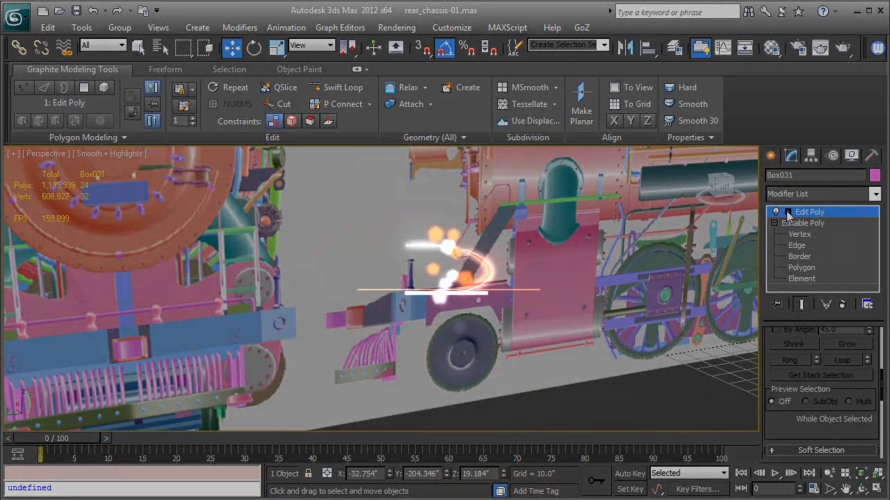